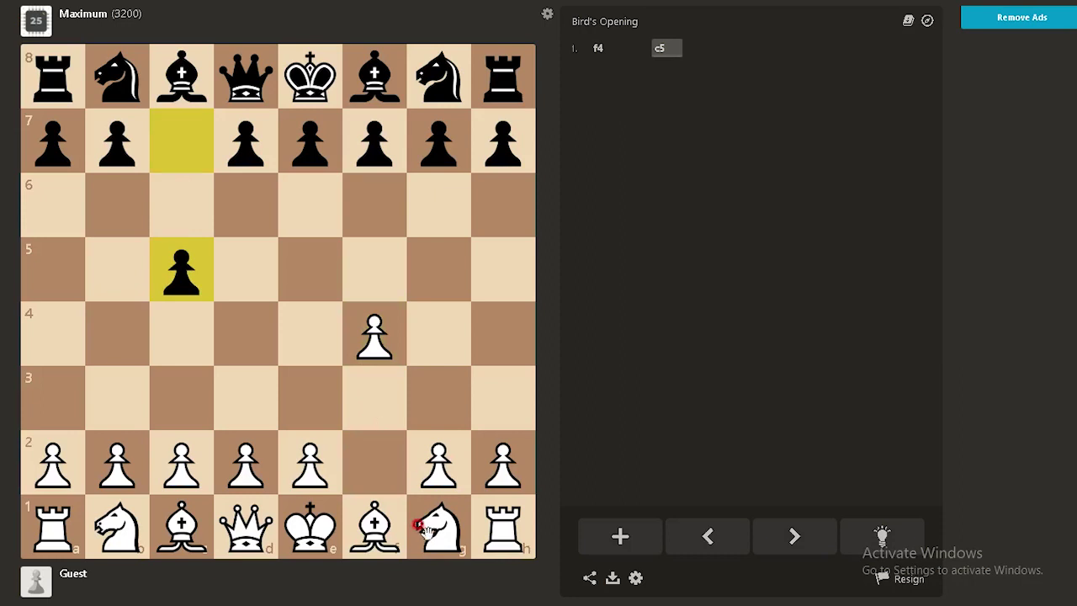
- Play the pawn from e2 to e4, then the g1 knight to f3 after Black's Nc6
left_click(308, 454)
left_click(307, 351)
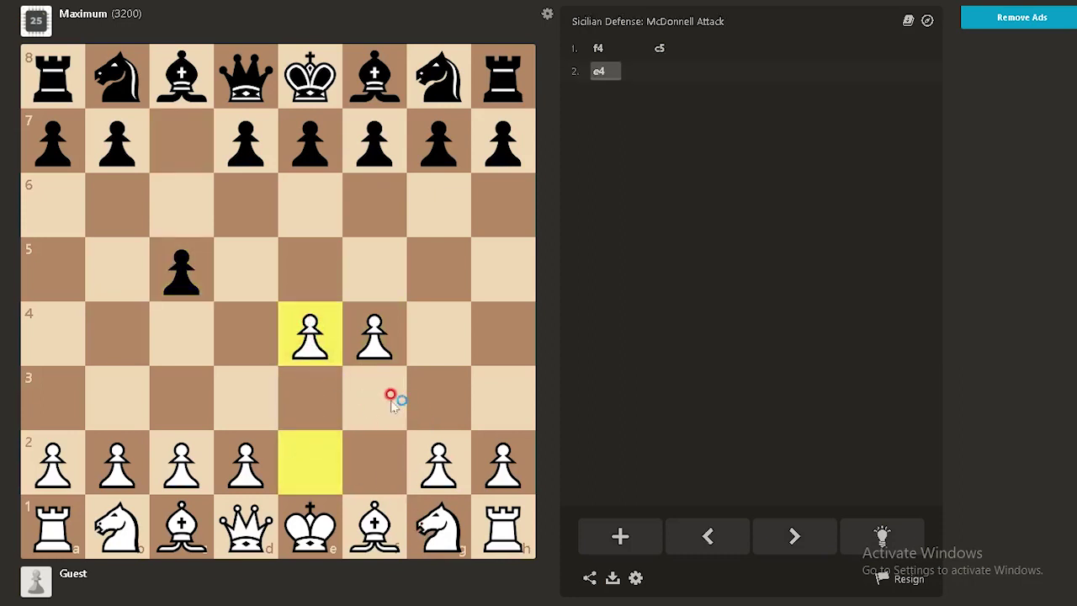
left_click_drag(448, 529, 380, 402)
left_click(375, 526)
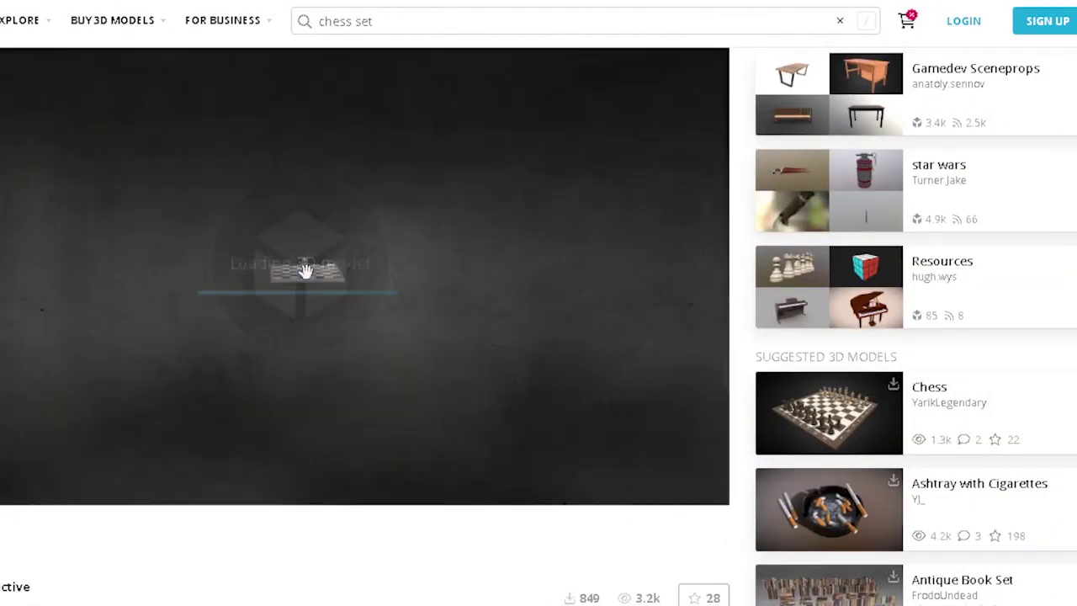
- Orbit and zoom the Sketchfab chess set to inspect the board and pieces from several angles
mouse_move(413, 365)
left_mouse_down()
mouse_move(371, 384)
mouse_move(266, 365)
mouse_move(210, 419)
mouse_move(409, 428)
mouse_move(398, 375)
mouse_move(149, 361)
mouse_move(277, 351)
left_mouse_up()
scroll(210, 419, "down", 5)
scroll(409, 427, "down", 3)
scroll(149, 361, "up", 3)
scroll(277, 351, "down", 3)
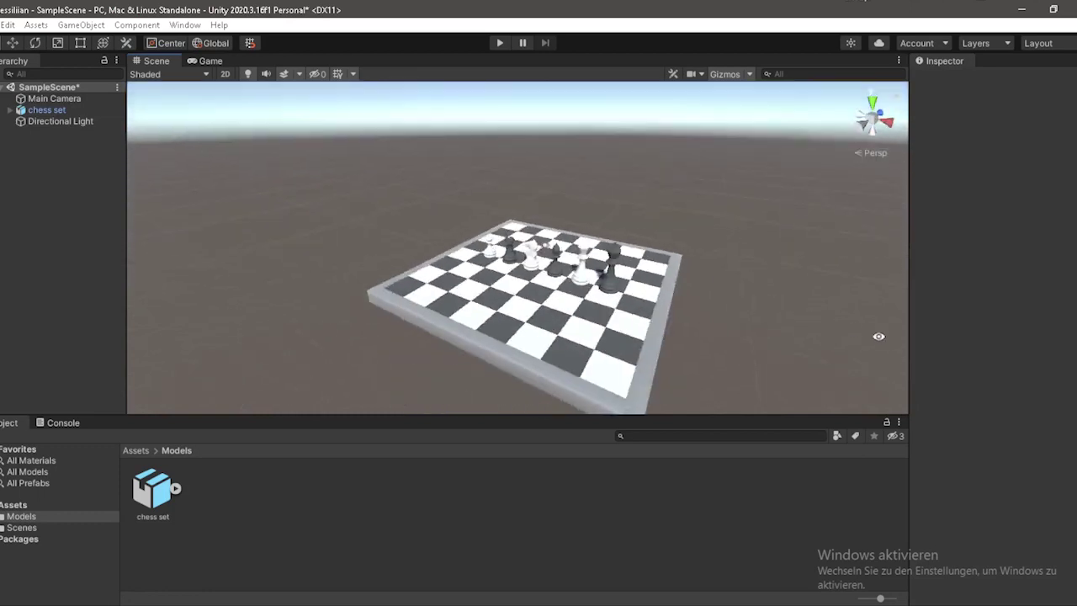
mouse_move(724, 337)
left_mouse_down("alt")
mouse_move(807, 339)
mouse_move(505, 319)
left_mouse_up("alt")
- Select the imported chess set, then drag a white pawn and the king across the board
left_click(487, 290)
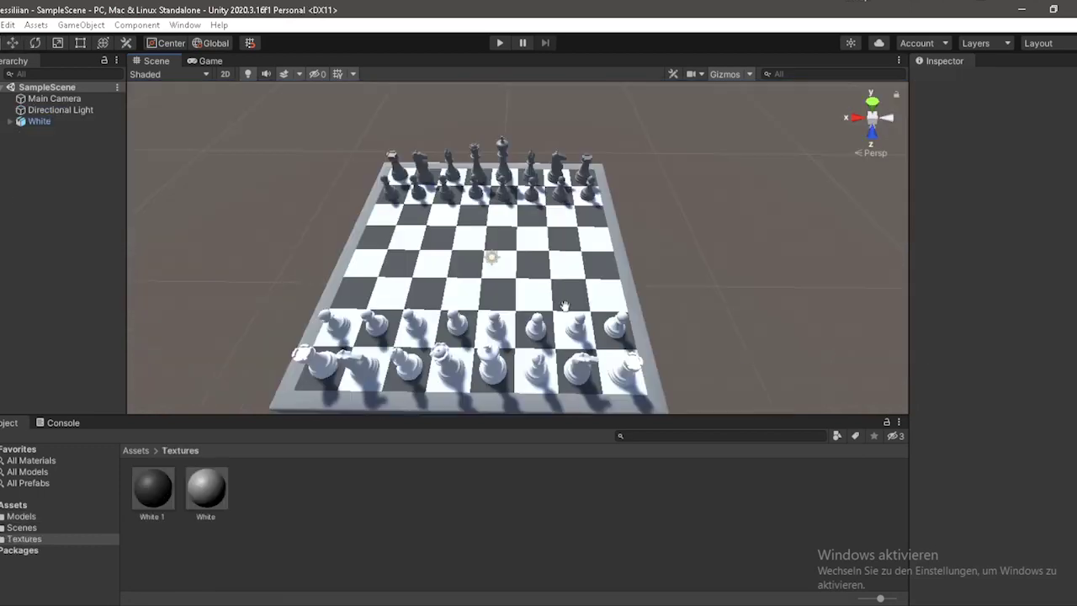
mouse_move(566, 311)
left_mouse_down("alt")
mouse_move(795, 221)
mouse_move(829, 248)
mouse_move(707, 253)
left_mouse_up("alt")
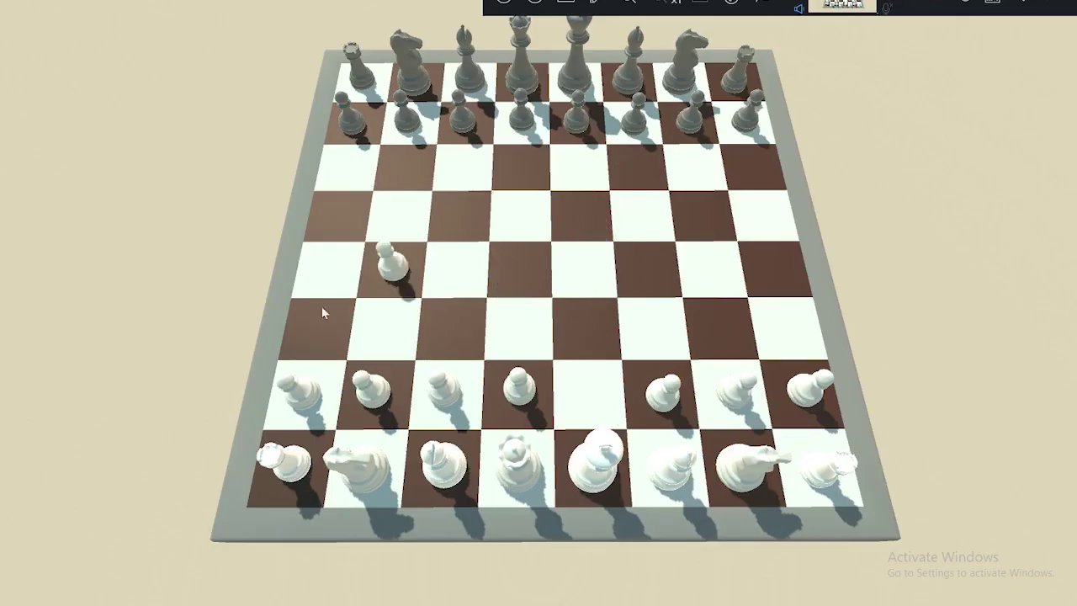
left_click_drag(385, 265, 600, 244)
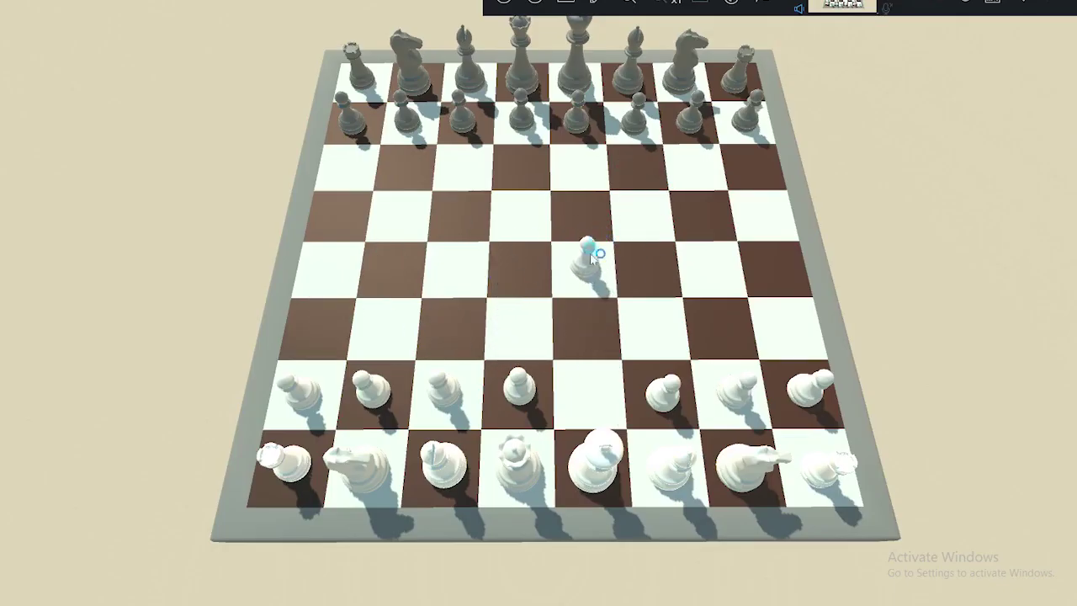
left_click_drag(577, 192, 419, 217)
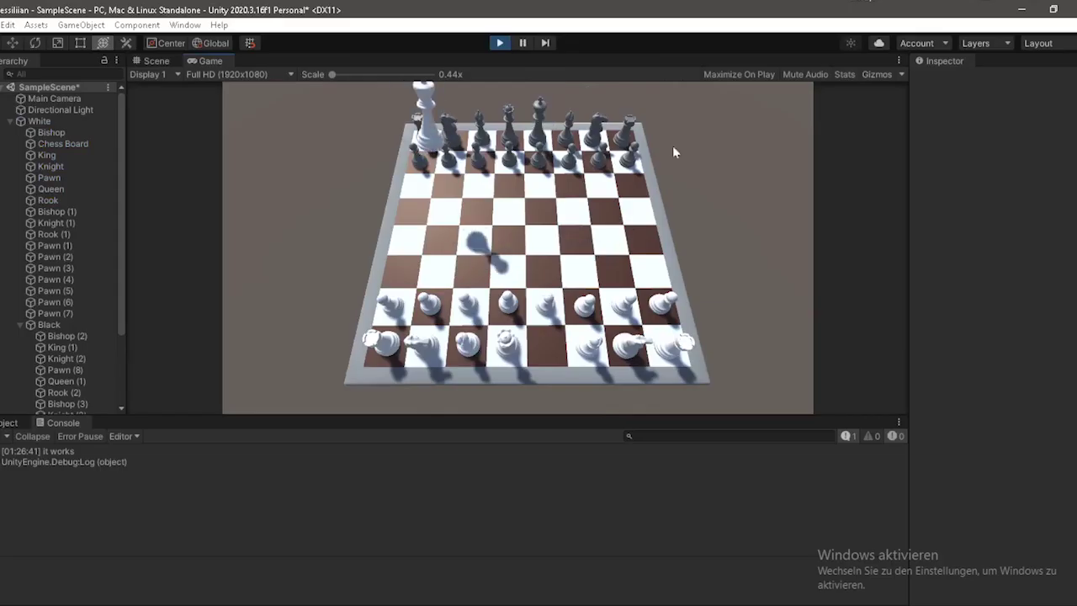
left_click_drag(672, 145, 458, 108)
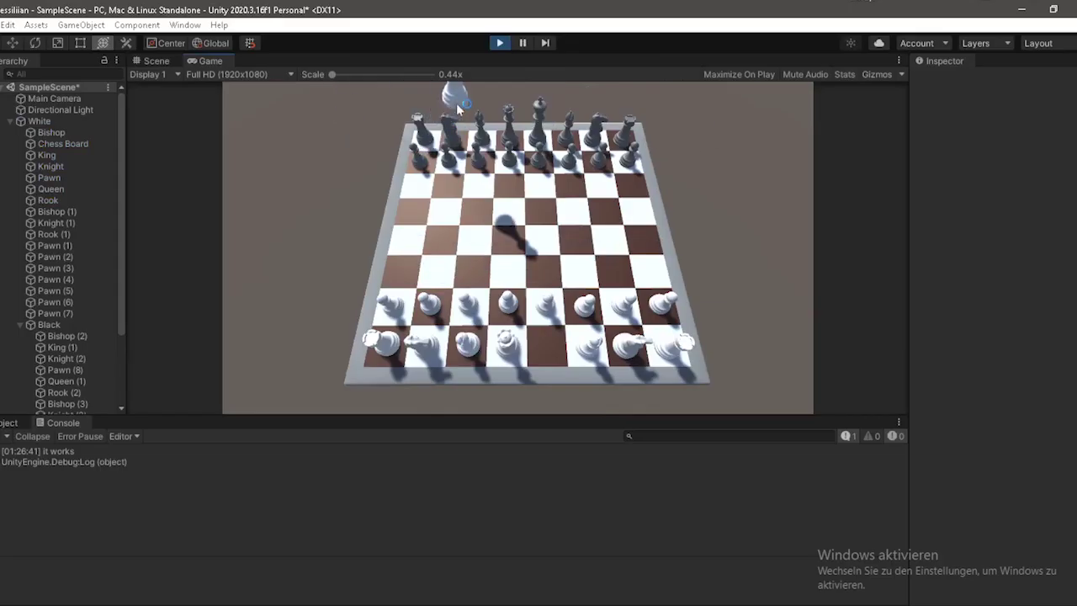
- Drag a white piece through the black ranks, knocking black pieces over
left_click_drag(508, 138, 539, 124)
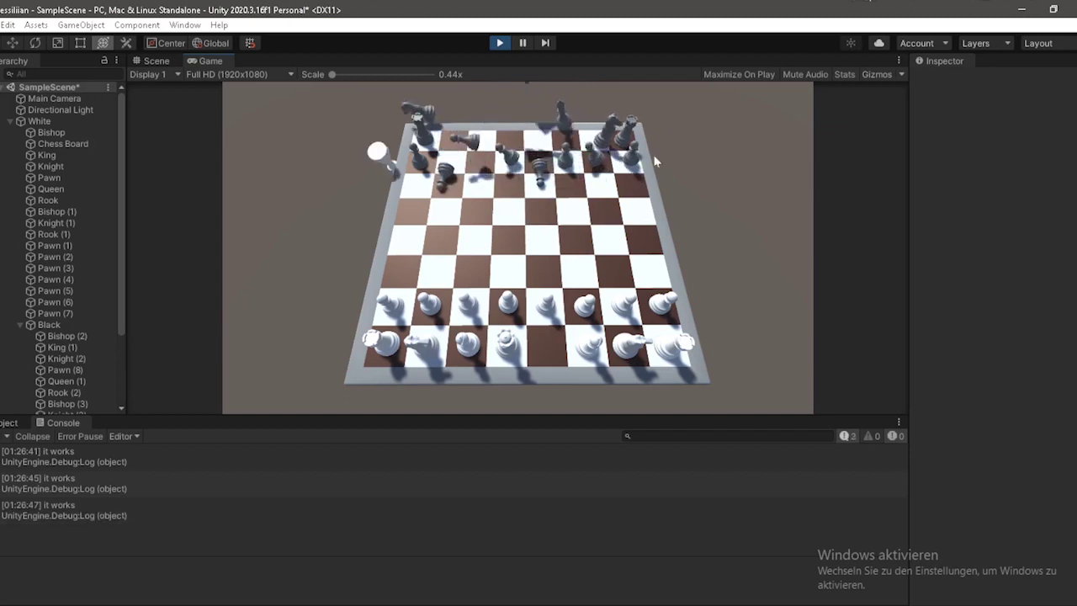
left_click_drag(553, 131, 472, 380)
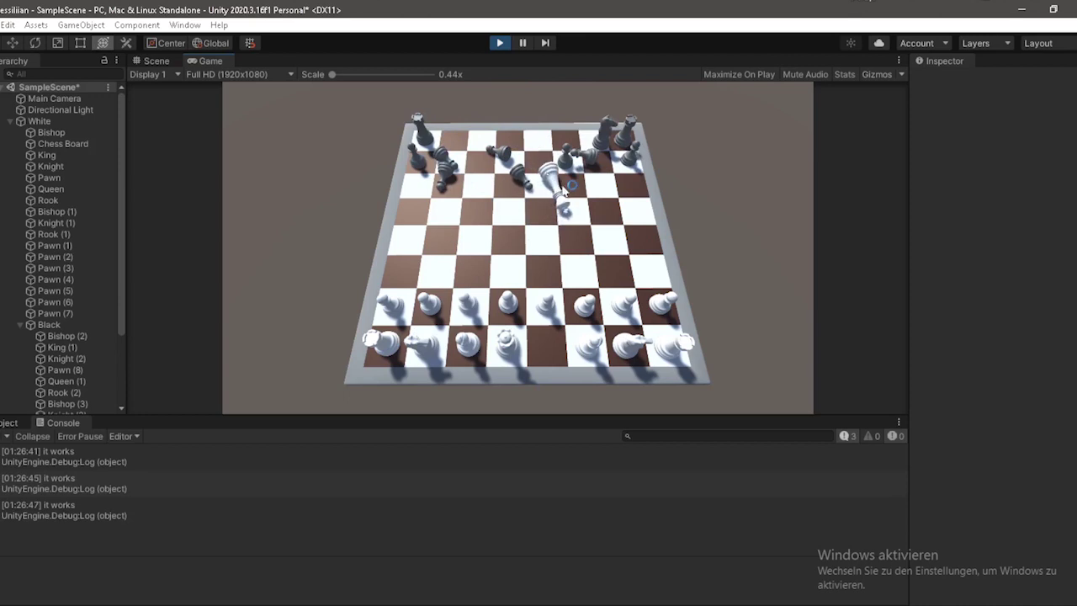
left_click_drag(562, 190, 468, 150)
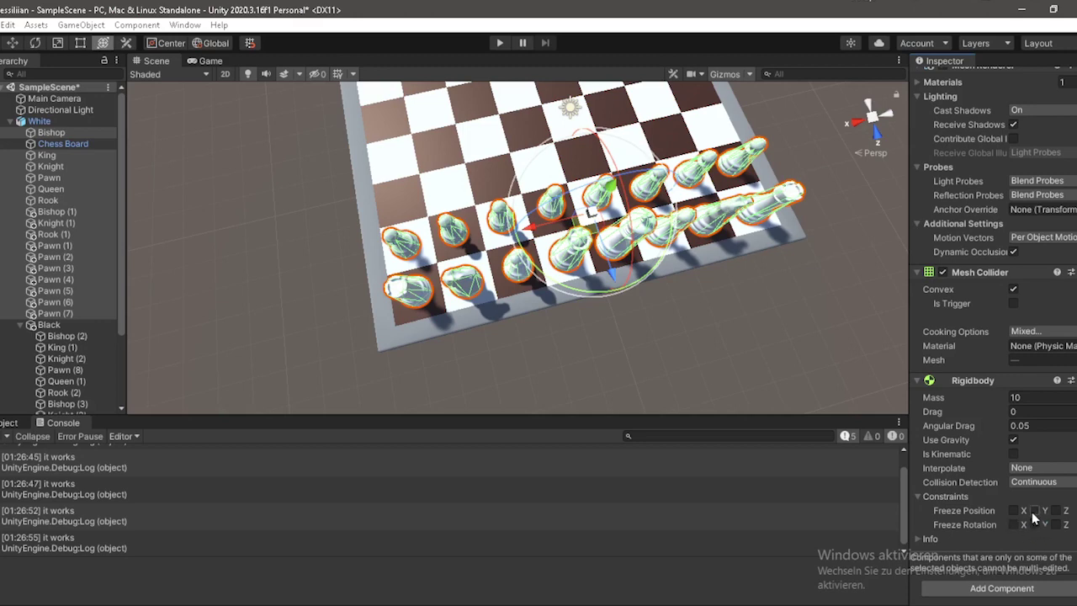
- Run the scene, test dragging two white pawns, then stop Play
left_click(498, 46)
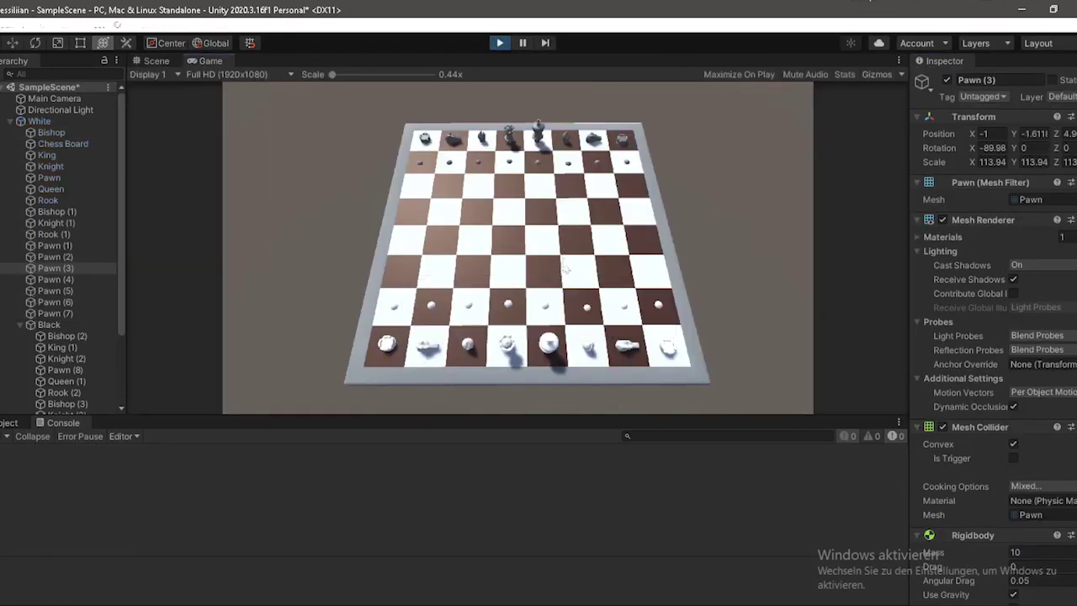
left_click_drag(551, 289, 572, 171)
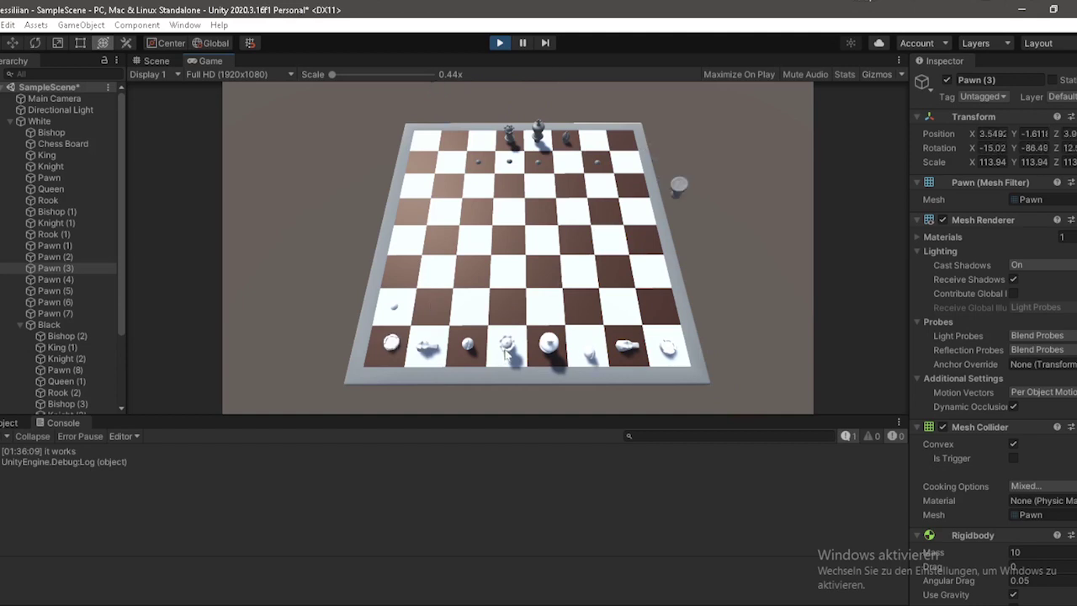
mouse_move(514, 352)
left_mouse_down()
mouse_move(714, 244)
mouse_move(810, 157)
left_mouse_up()
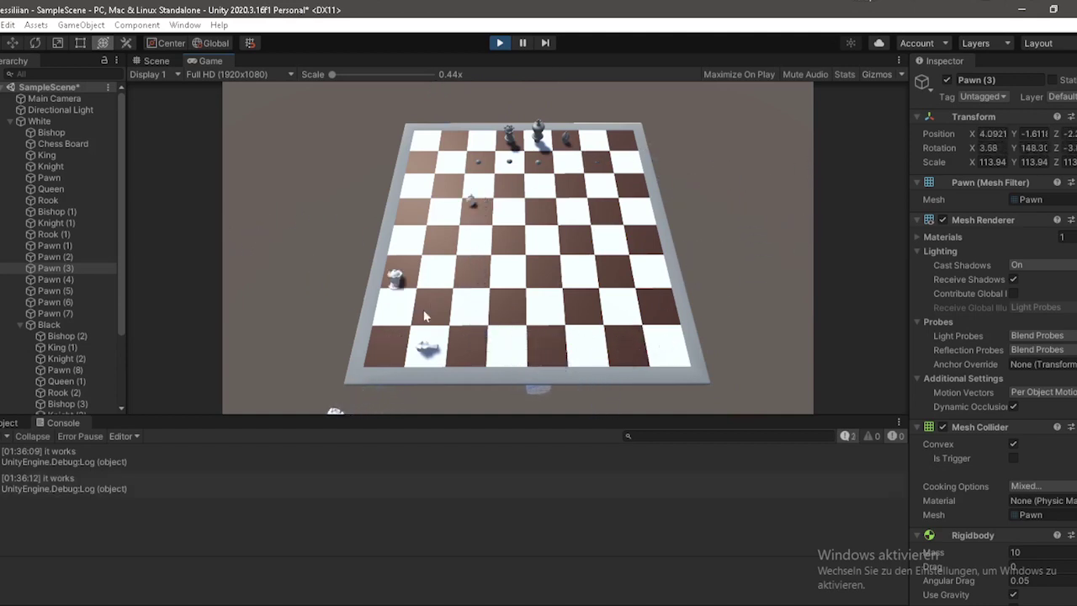
left_click(502, 42)
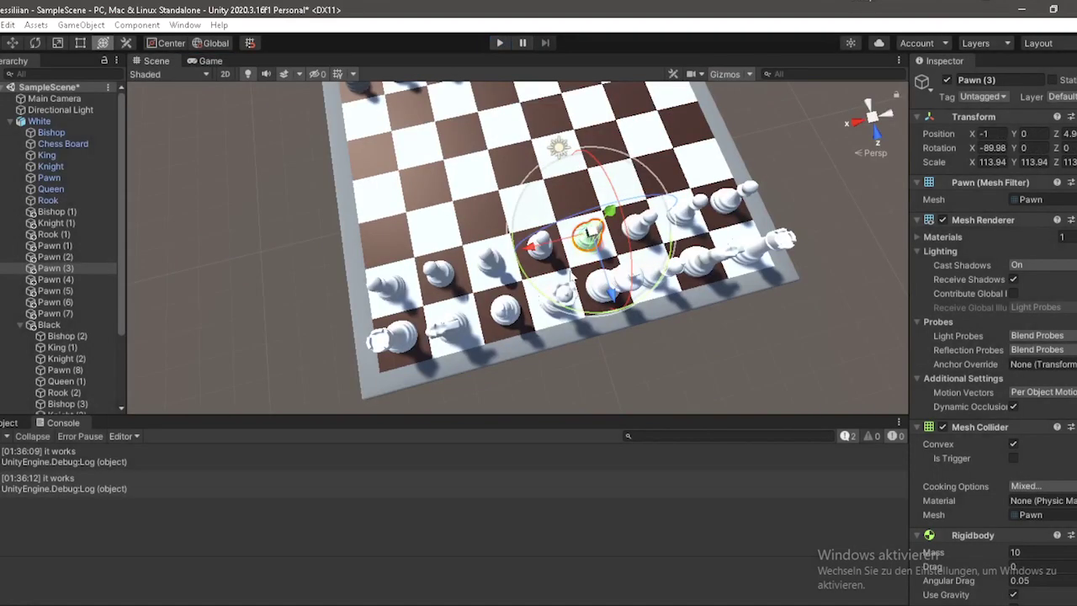
- With Is Kinematic enabled, replay the scene and drag a white pawn and the knight
scroll(551, 289, "up", 2)
scroll(543, 291, "up", 2)
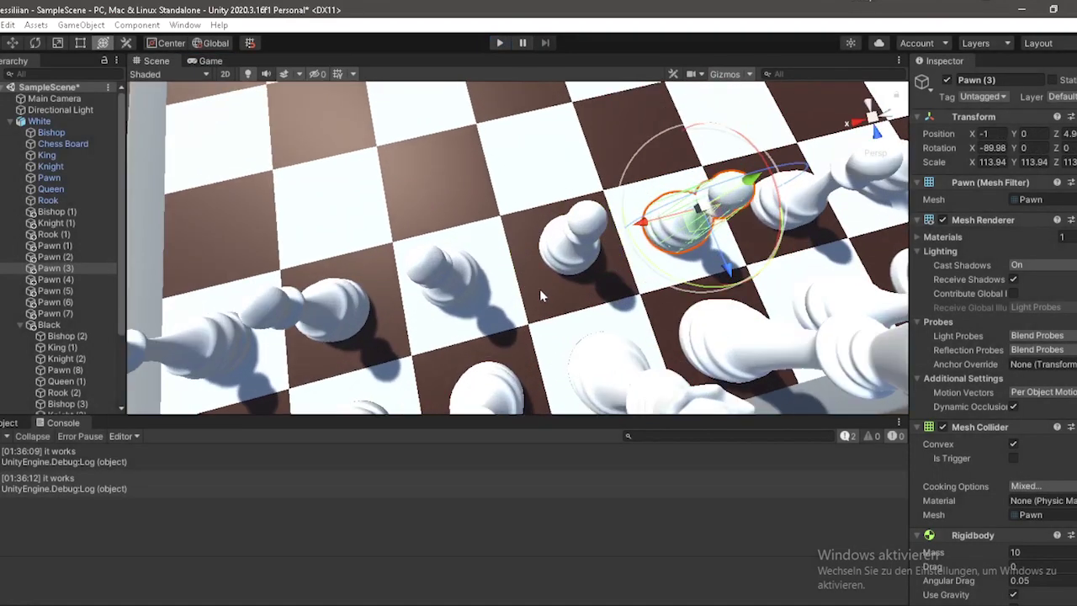
key("ctrl+p")
left_click_drag(543, 296, 541, 247)
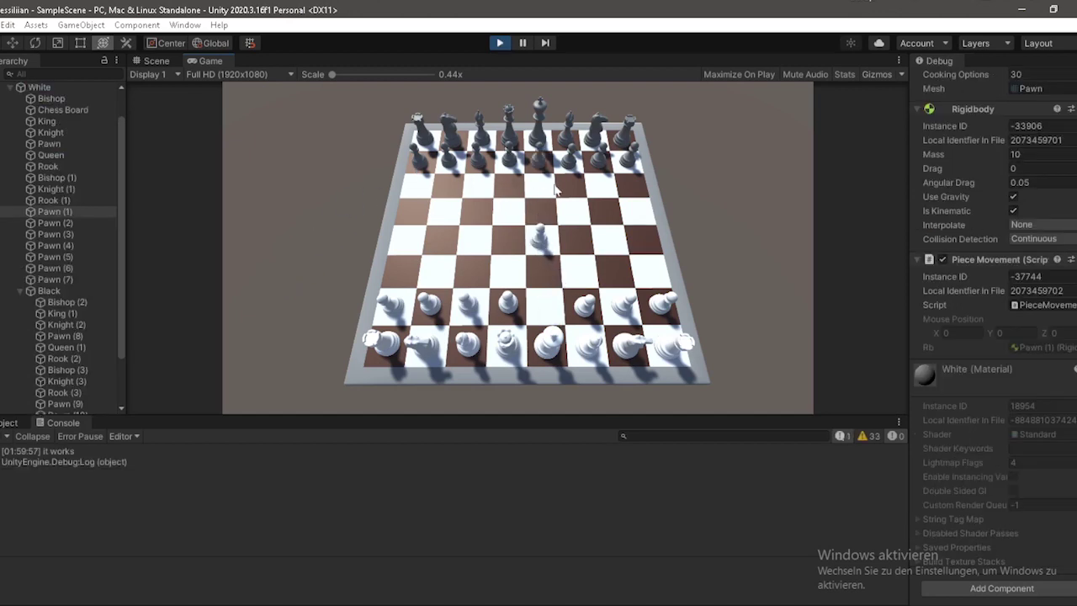
left_click_drag(625, 349, 599, 305)
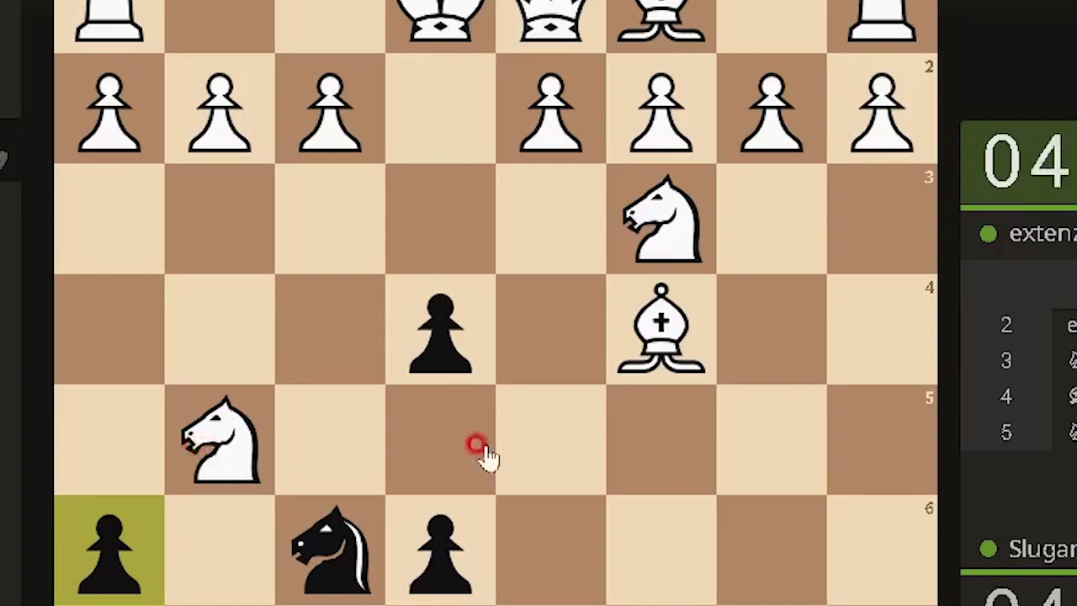
- Take the black pawn with the white knight, reaching move six
left_click(479, 278)
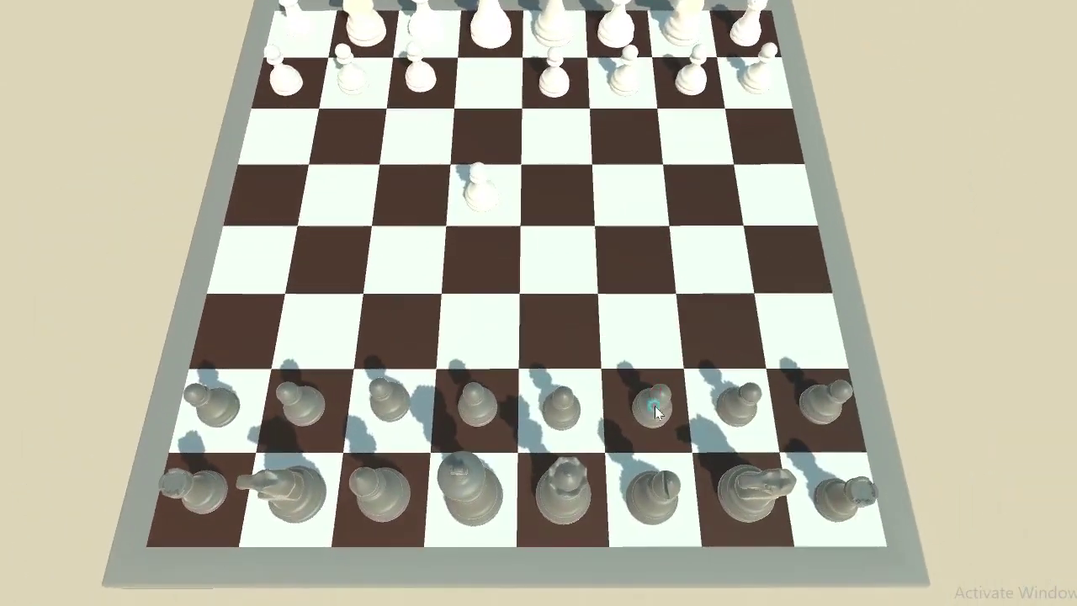
- Play a black double pawn push, Nf3, Nf6, another black pawn push and a white knight move
left_click_drag(648, 399, 639, 192)
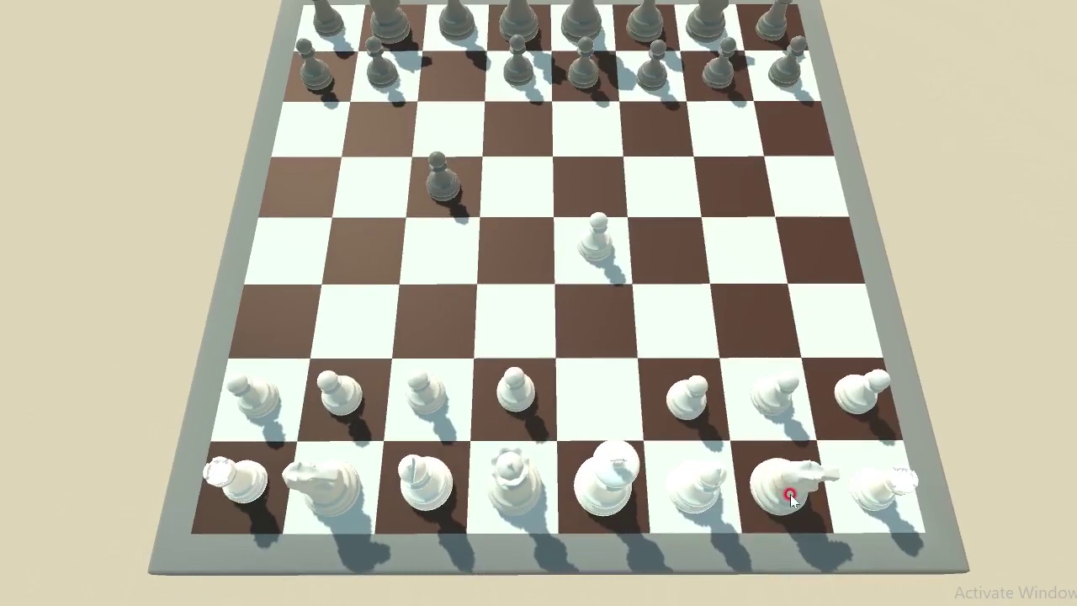
left_click_drag(781, 493, 710, 284)
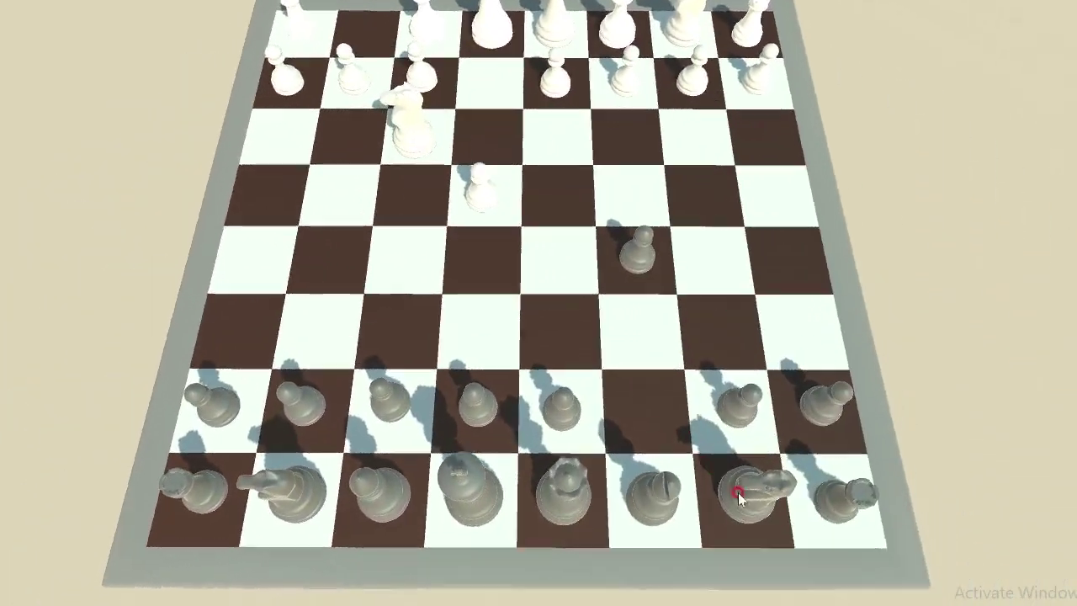
left_click_drag(737, 492, 670, 326)
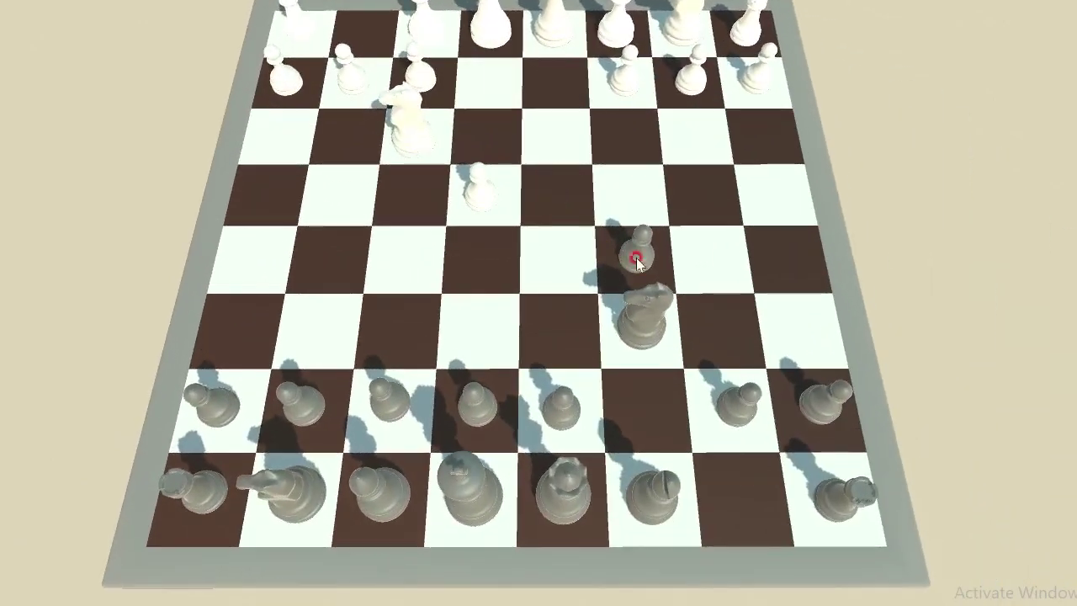
left_click_drag(639, 265, 554, 173)
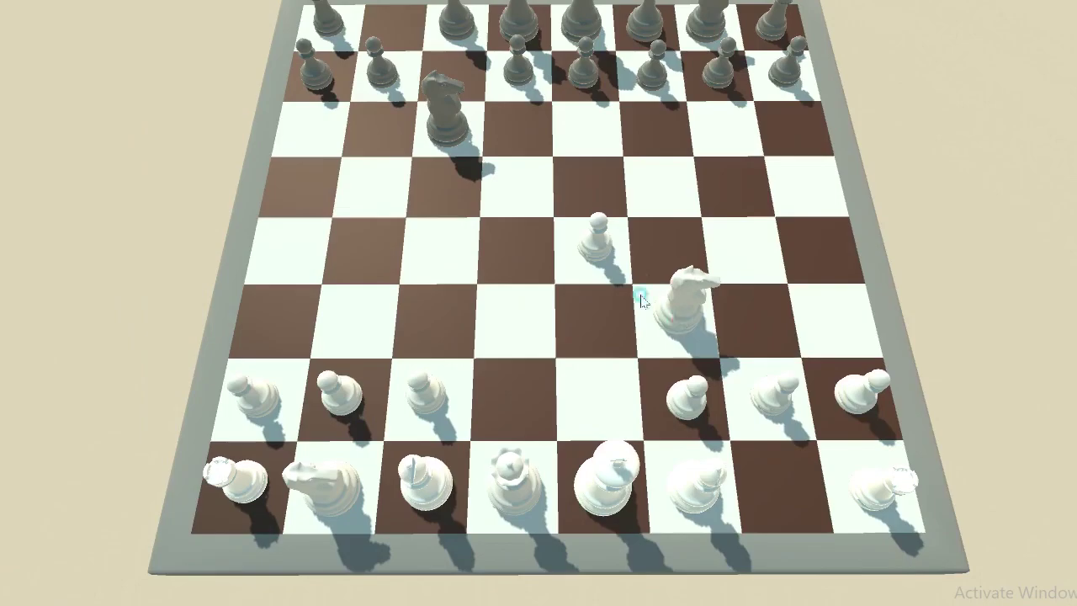
left_click_drag(680, 313, 512, 225)
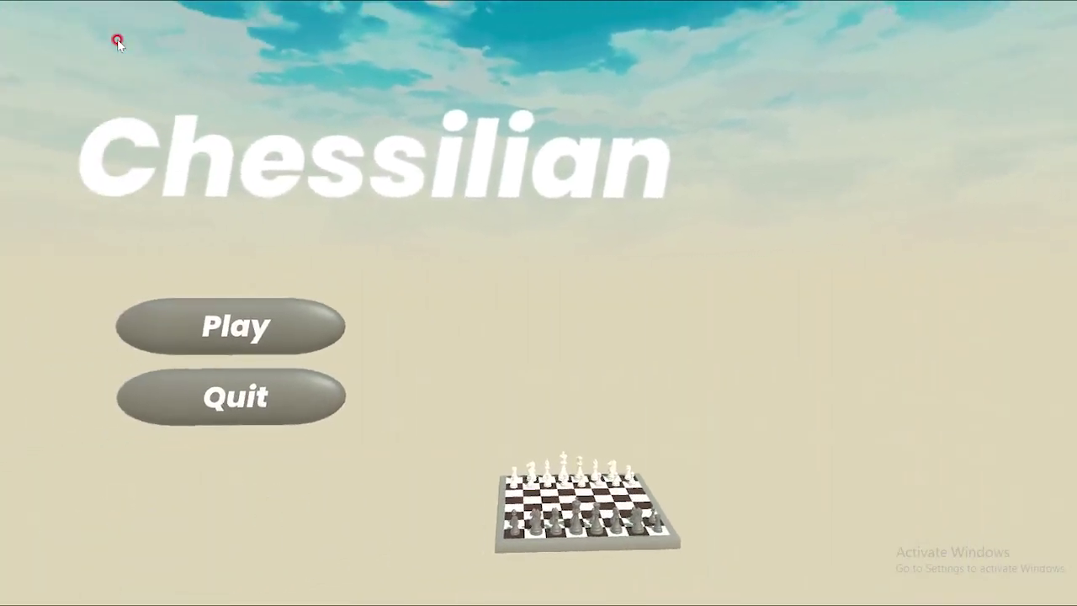
- Start from the main menu's Play button, then play e4, a black pawn push, Nf3, Nf6 and d4
left_click(288, 326)
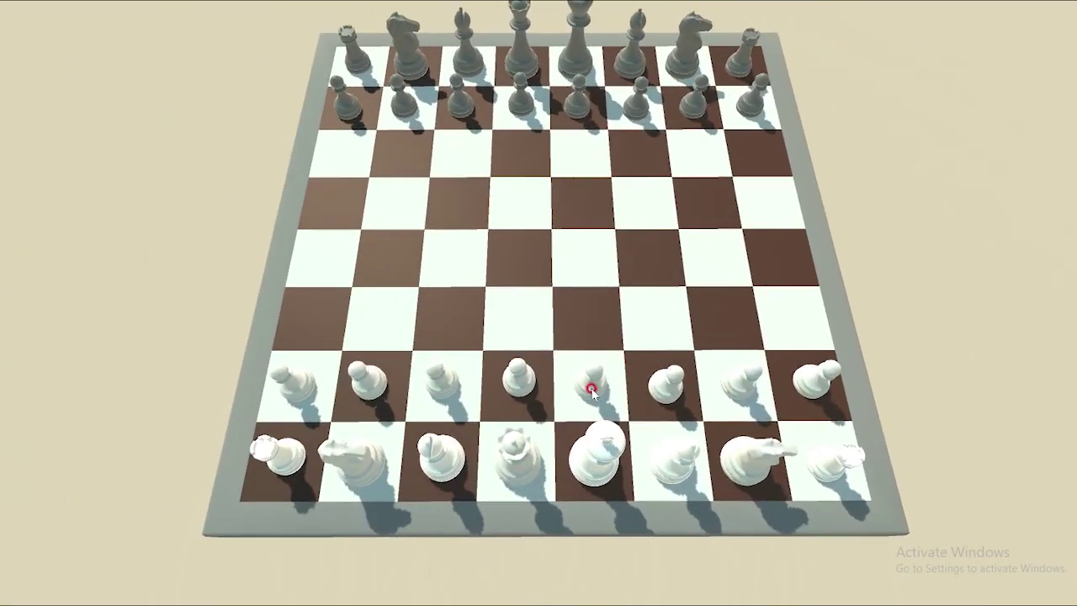
left_click_drag(592, 389, 590, 250)
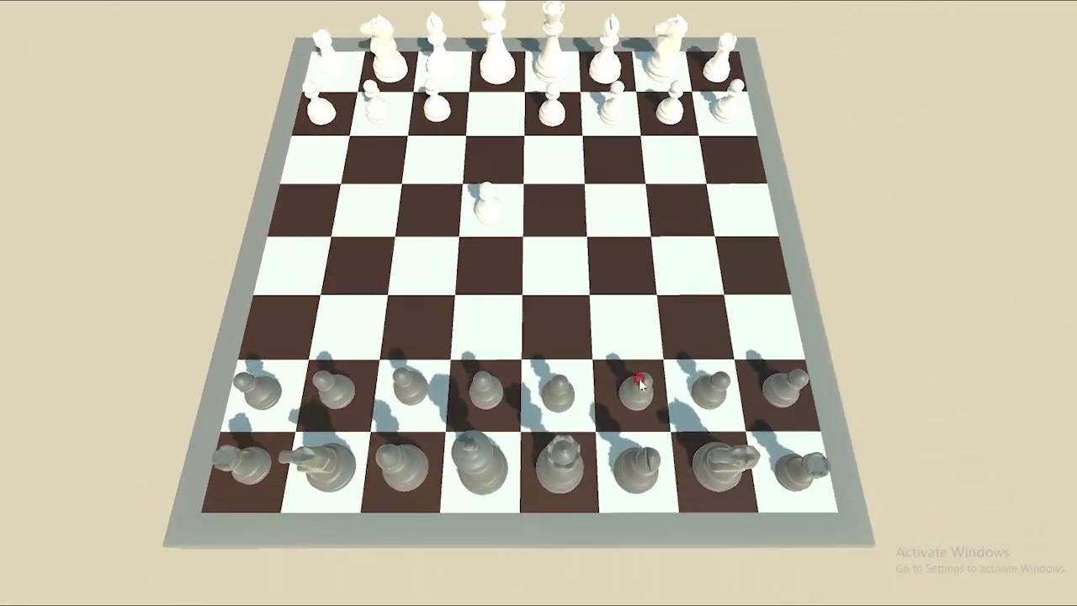
left_click_drag(649, 377, 621, 249)
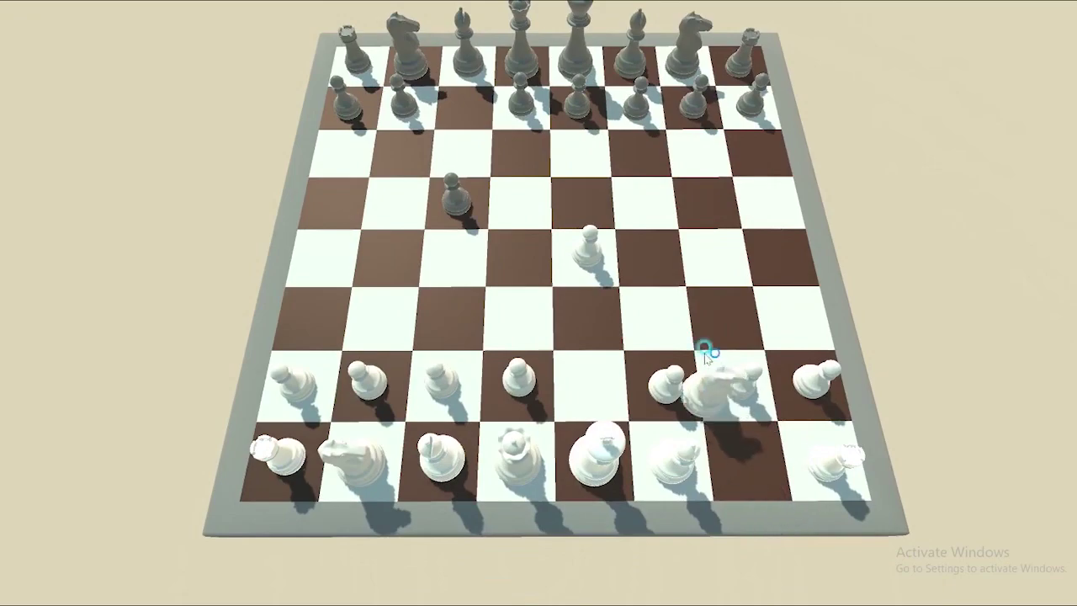
left_click_drag(705, 352, 673, 277)
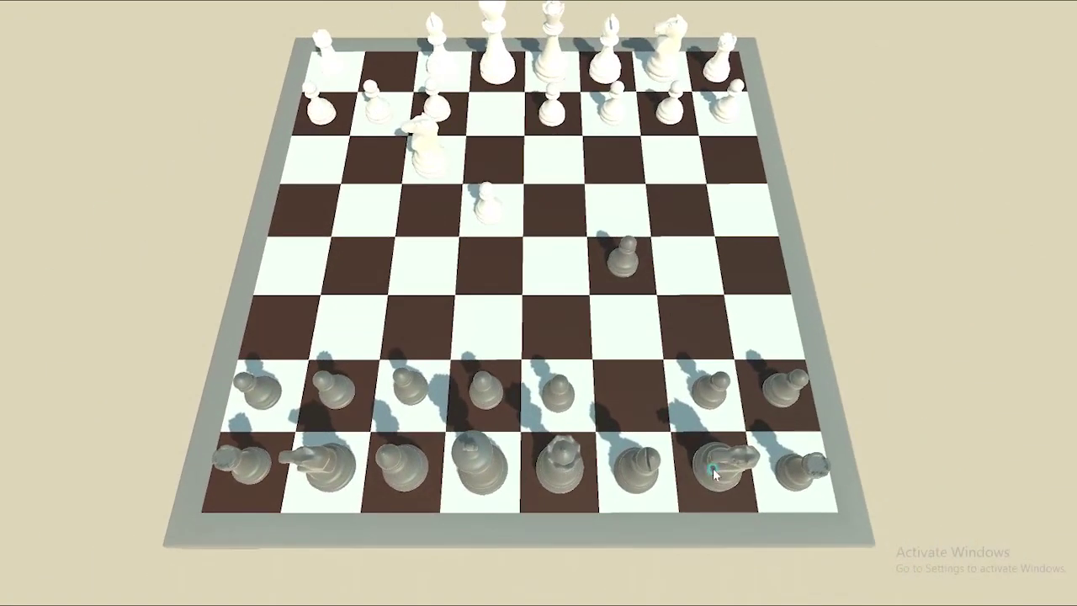
mouse_move(715, 459)
left_mouse_down()
mouse_move(640, 294)
mouse_move(632, 303)
left_mouse_up()
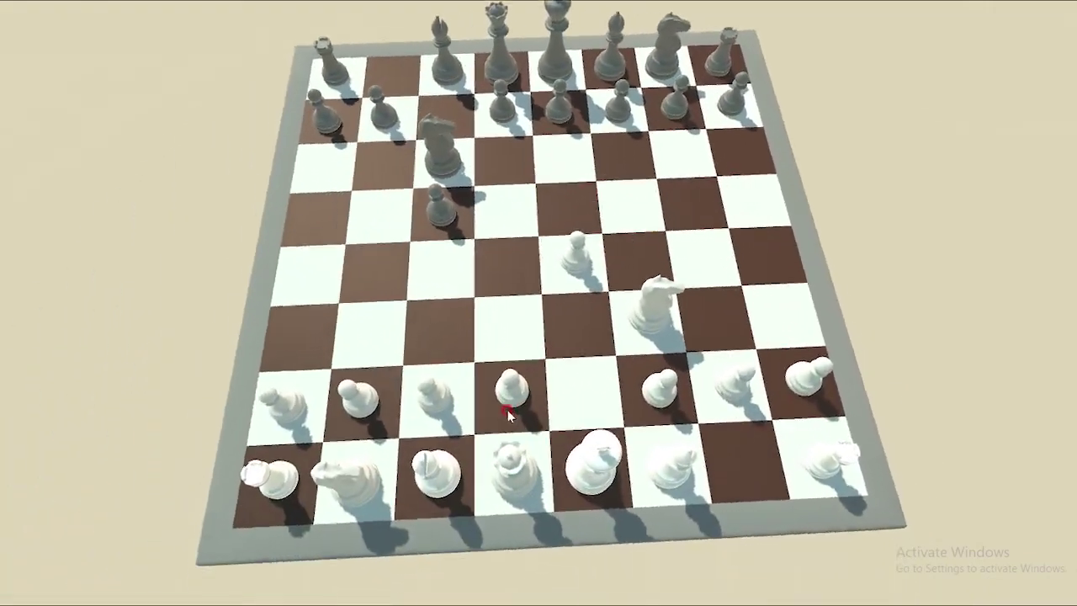
left_click_drag(507, 410, 526, 230)
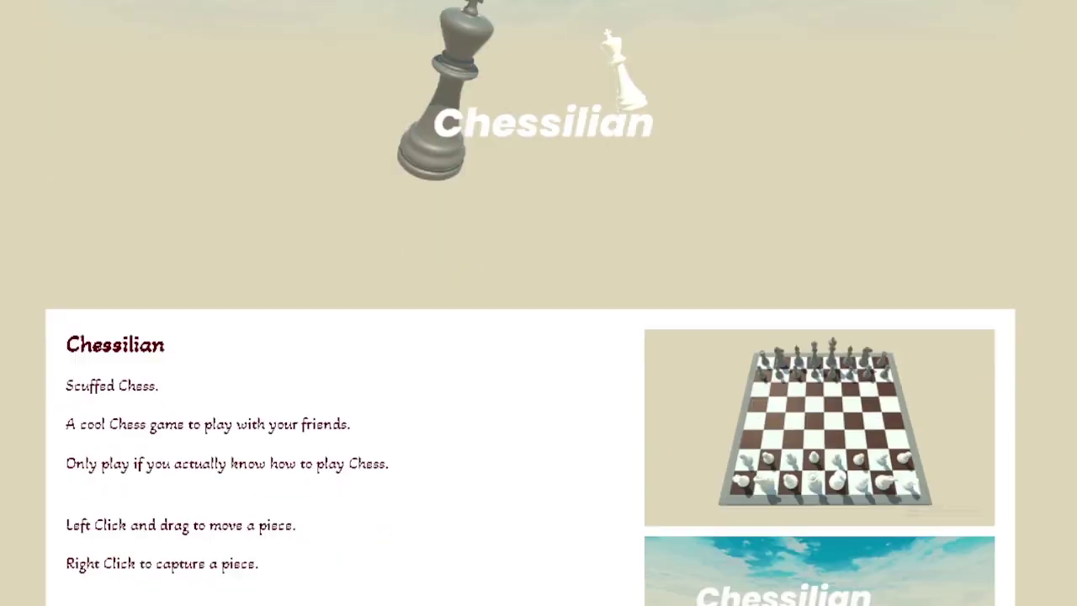
- Scroll down to the Chessillian.zip download and the comments section
scroll(539, 337, "down", 2)
scroll(538, 337, "down", 2)
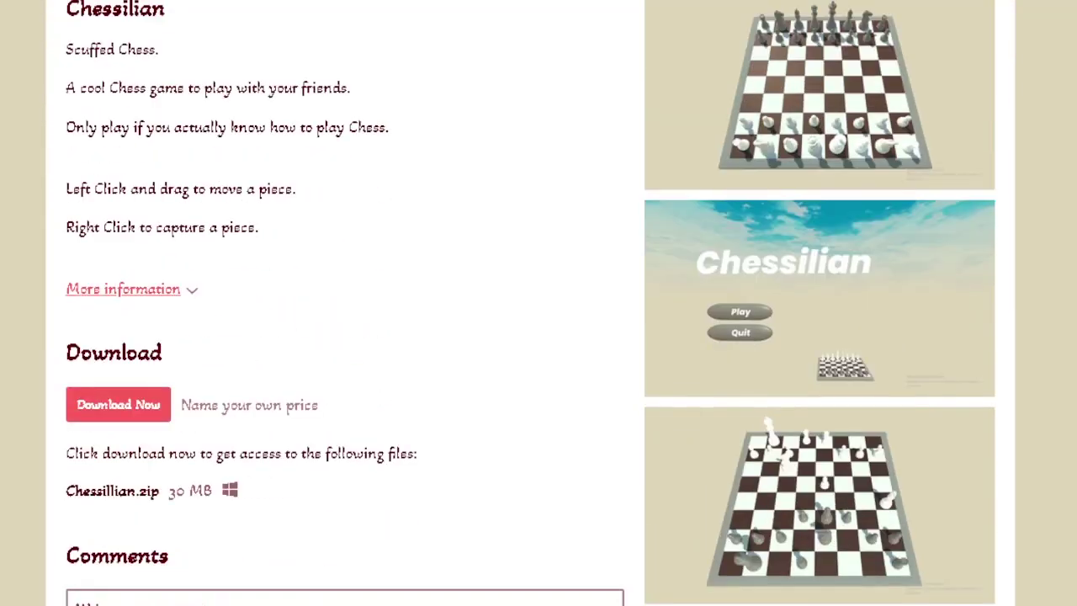
scroll(538, 337, "up", 3)
scroll(538, 336, "up", 2)
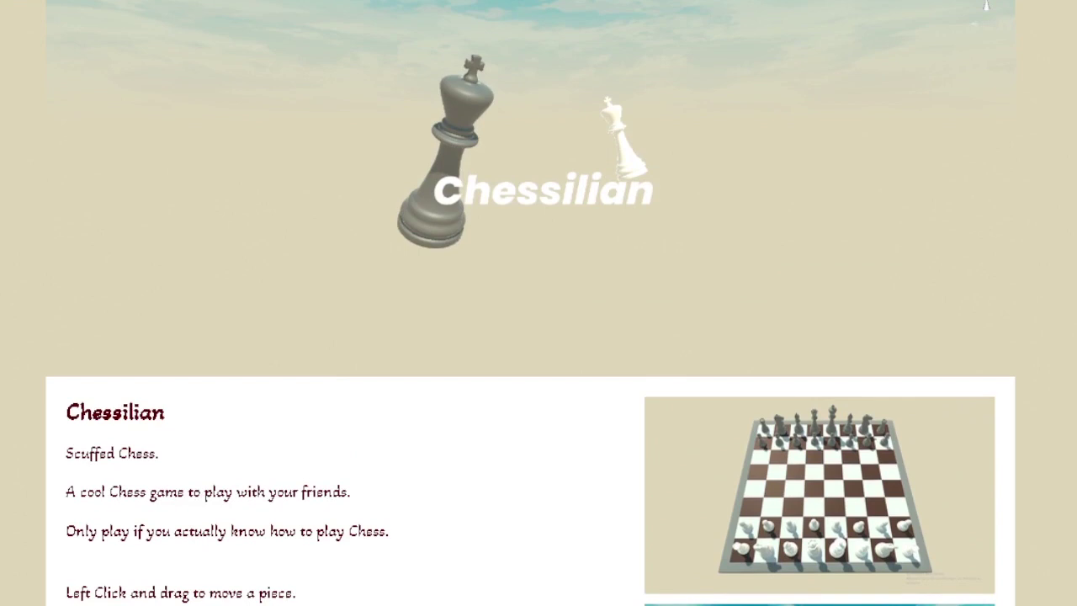
scroll(538, 336, "down", 1)
scroll(539, 337, "down", 1)
scroll(538, 336, "down", 1)
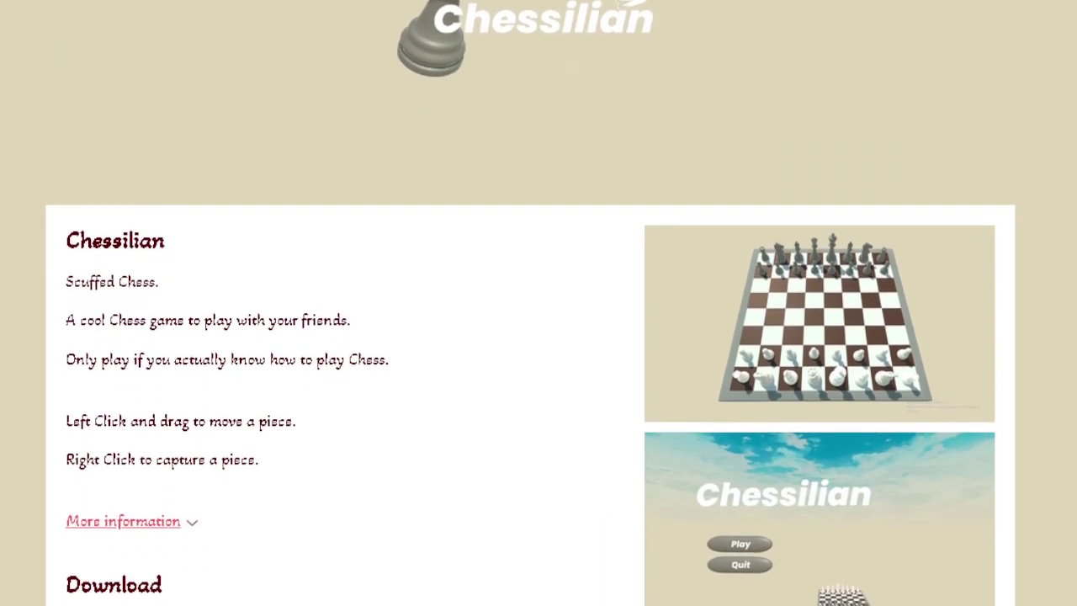
scroll(538, 337, "down", 1)
scroll(539, 336, "down", 1)
scroll(538, 336, "down", 1)
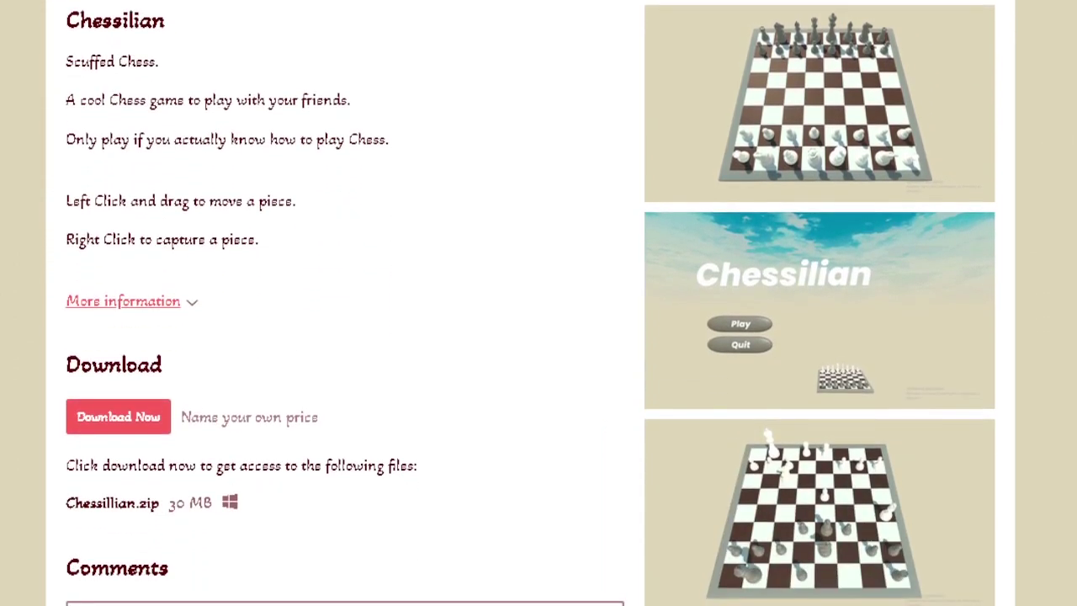
scroll(538, 337, "down", 1)
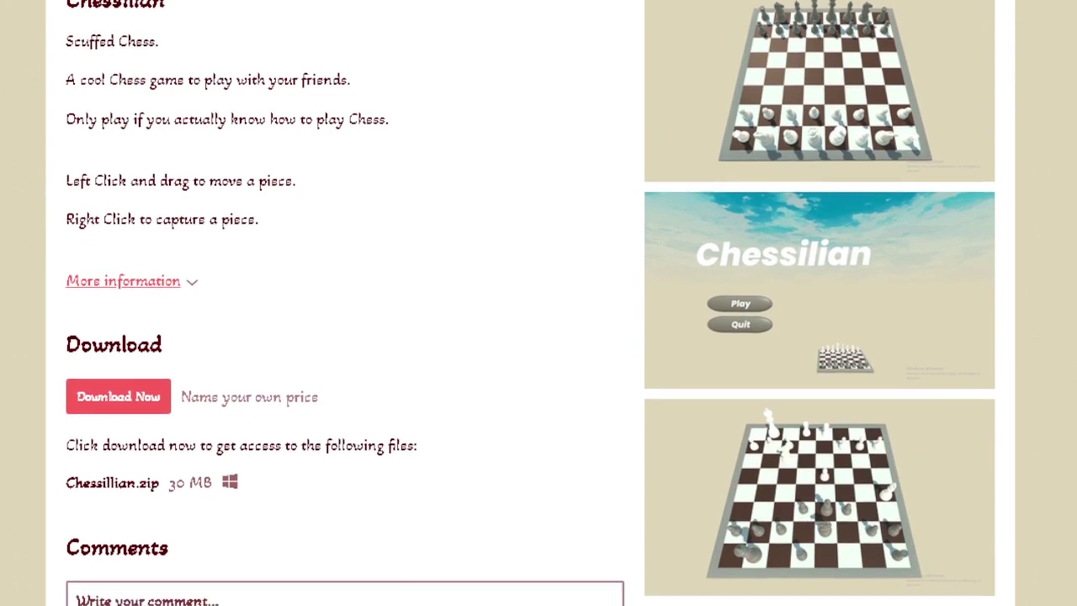
scroll(539, 337, "up", 1)
scroll(538, 337, "down", 1)
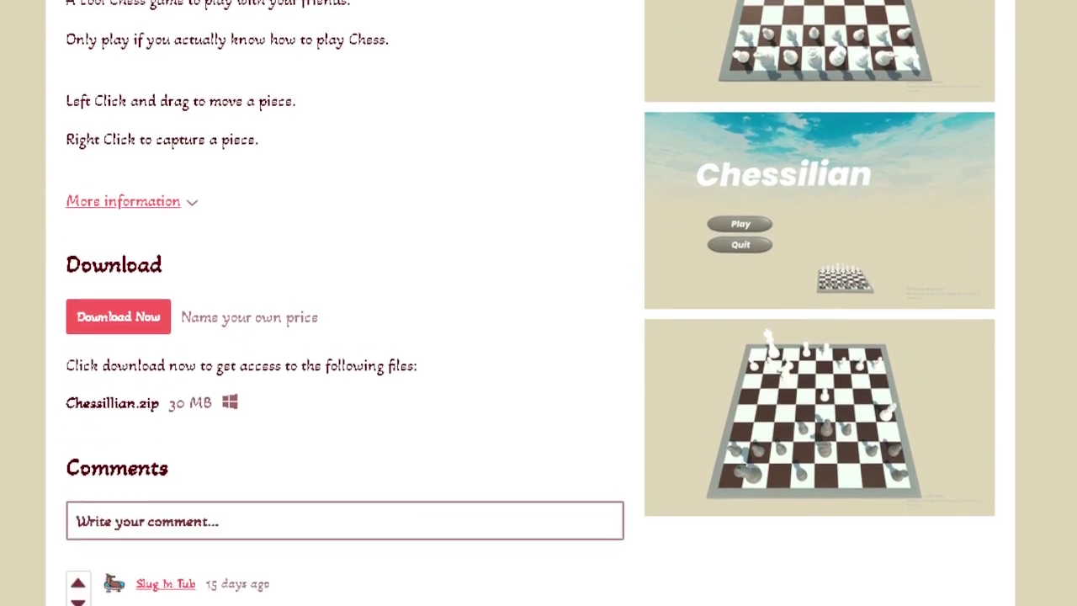